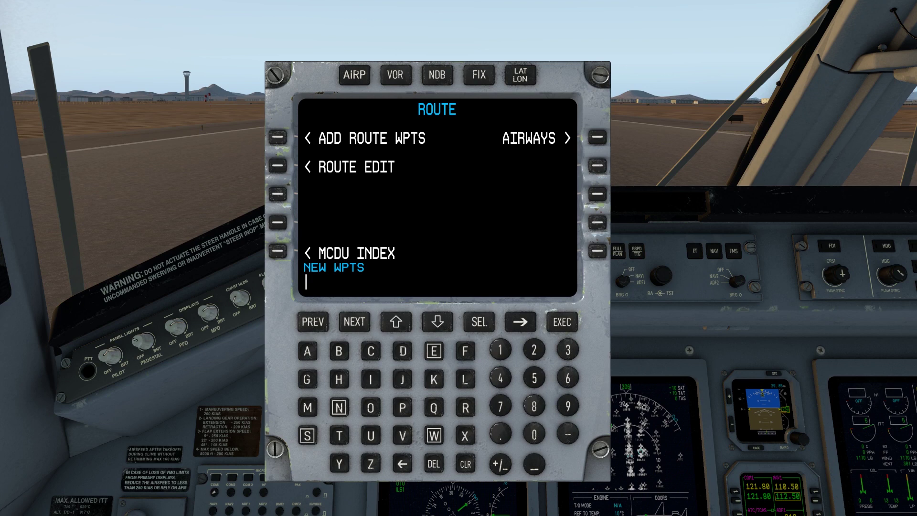
- Check ROUTE EDIT waypoints, find ROUTE NOT LOADED, and go back to the MCDU INDEX
click(278, 165)
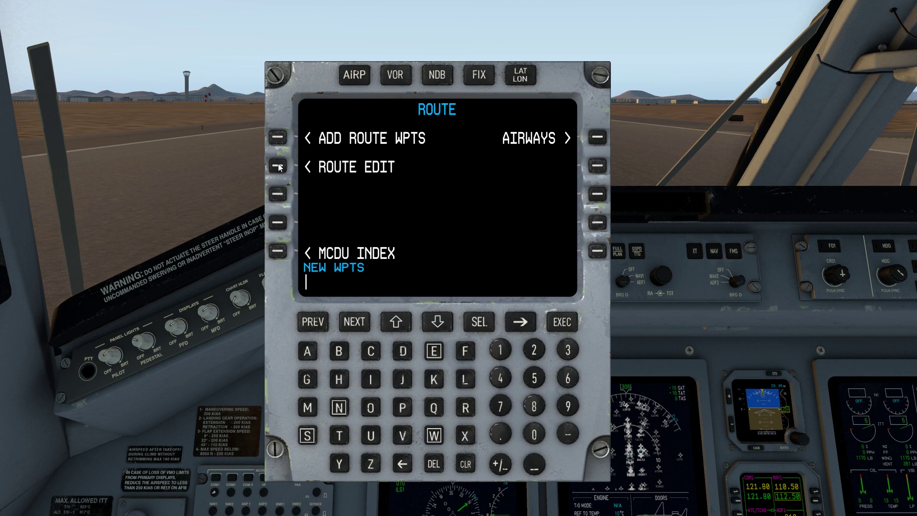
click(278, 251)
click(277, 252)
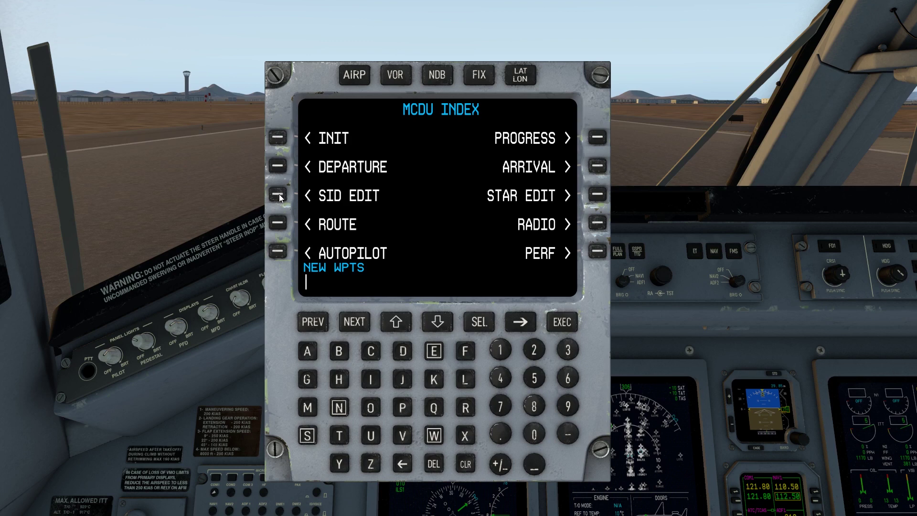
- Load the stored KTUS2KTUS route from the LOAD PLAN list via INIT > CO ROUTE
click(277, 138)
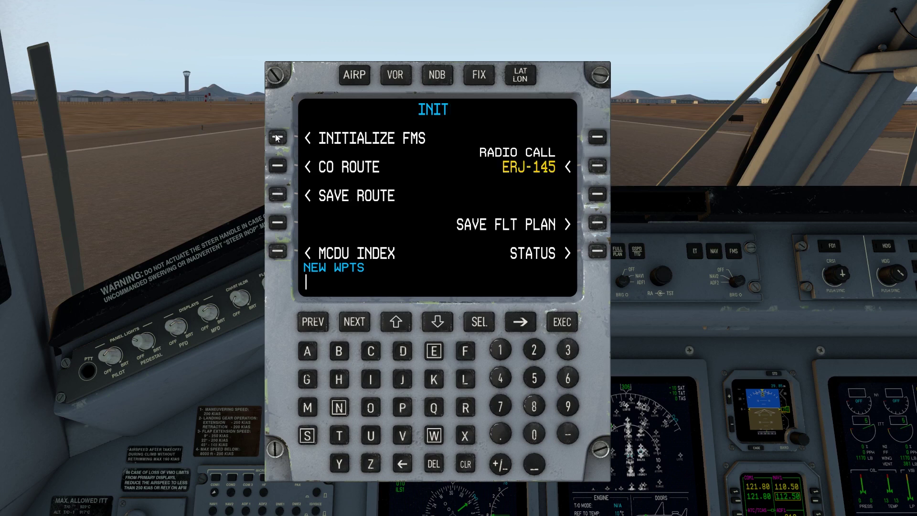
click(278, 167)
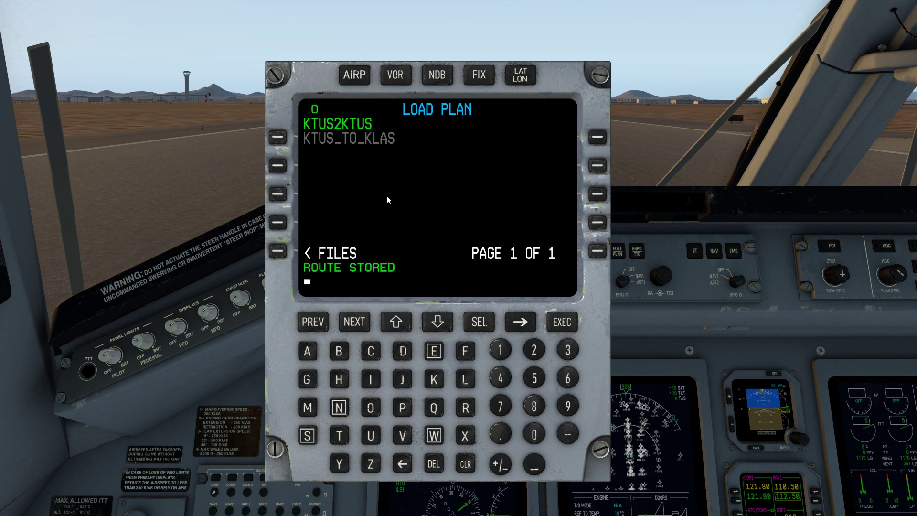
click(279, 250)
click(278, 248)
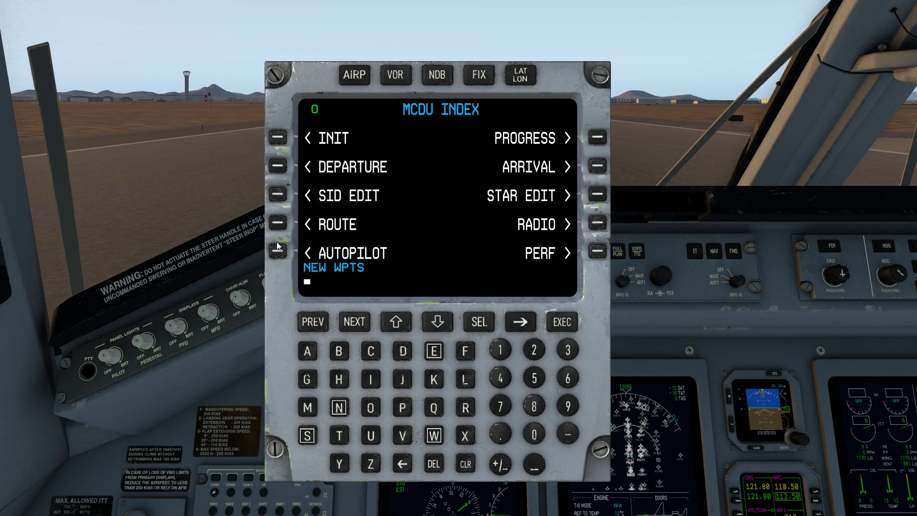
- In ROUTE EDIT, select and delete waypoint FANAK, leaving SKTTR and PICLI
click(278, 223)
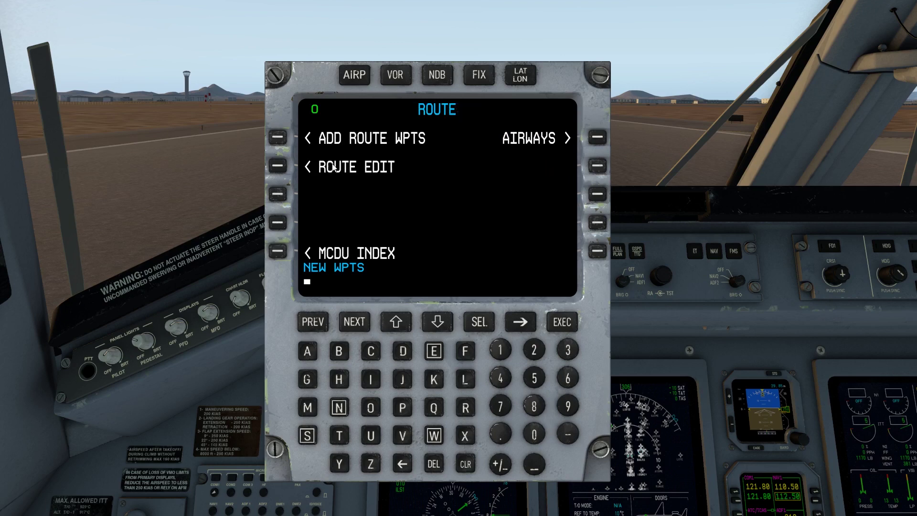
click(278, 167)
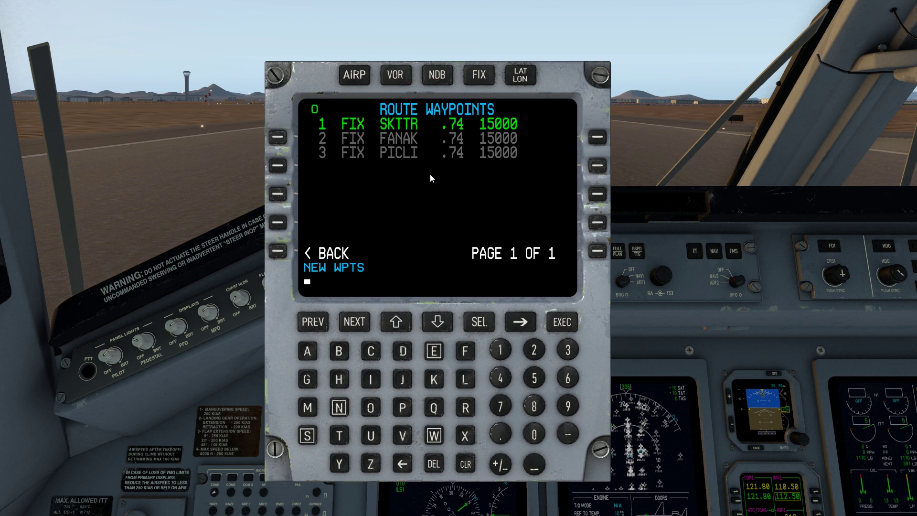
click(438, 320)
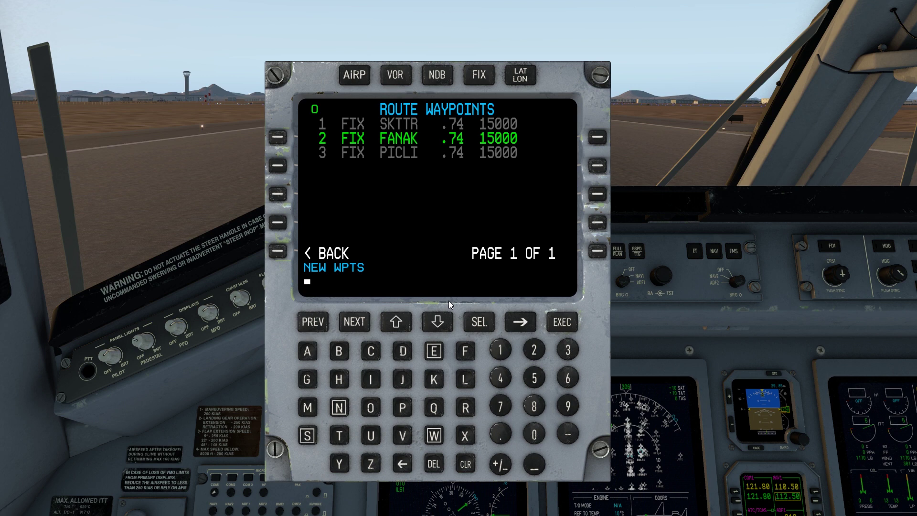
click(480, 323)
click(598, 252)
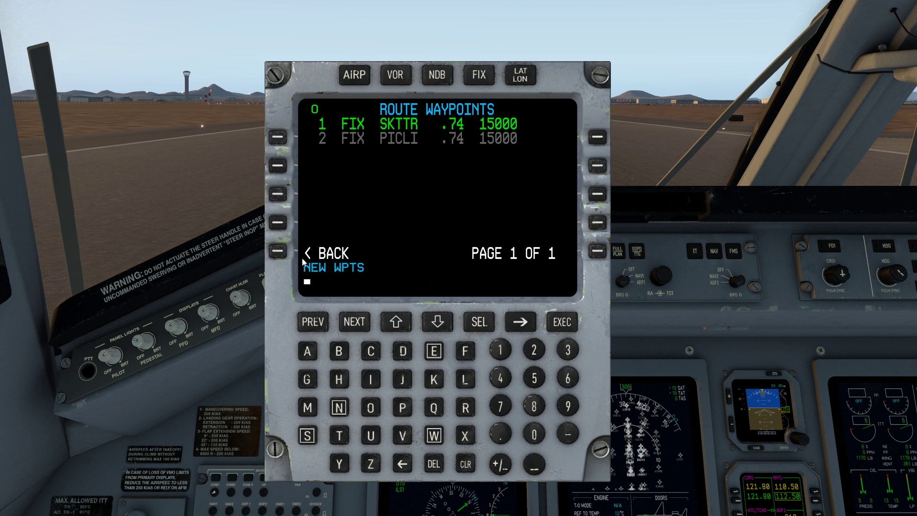
click(278, 252)
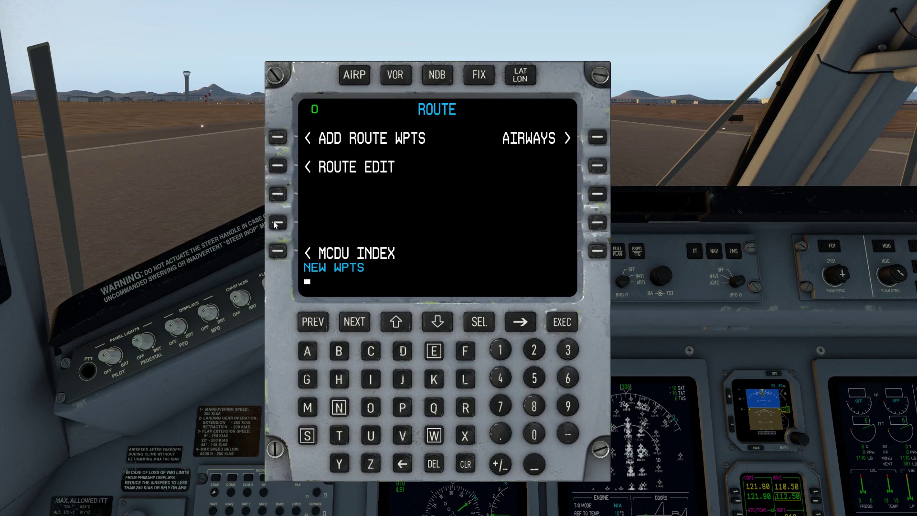
- Save the edited route from INIT > SAVE ROUTE as KTUS2KTUS_SHORTER
click(278, 252)
click(281, 139)
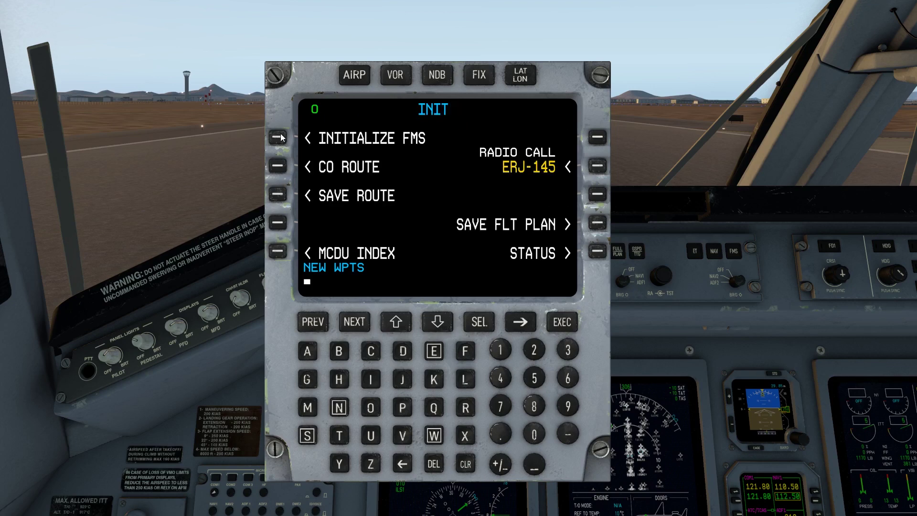
click(278, 195)
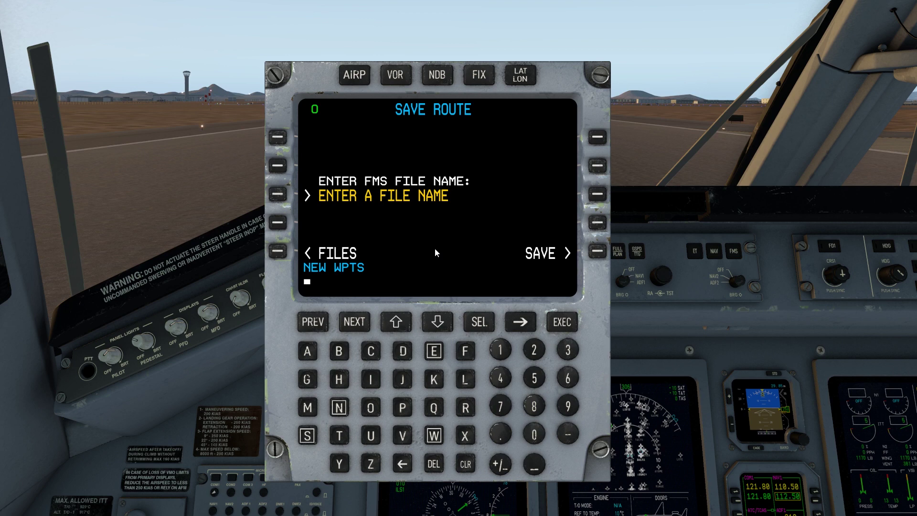
text(KTUS2KTUS)
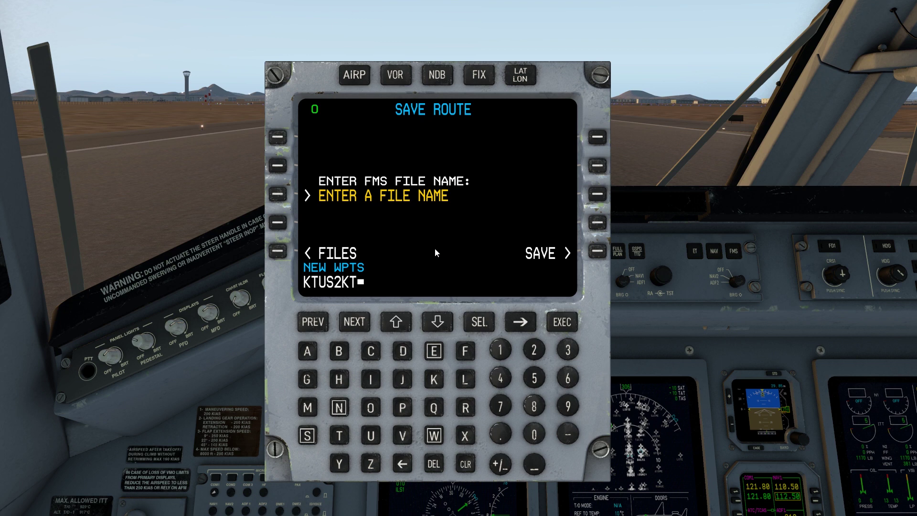
text(_SHORTER)
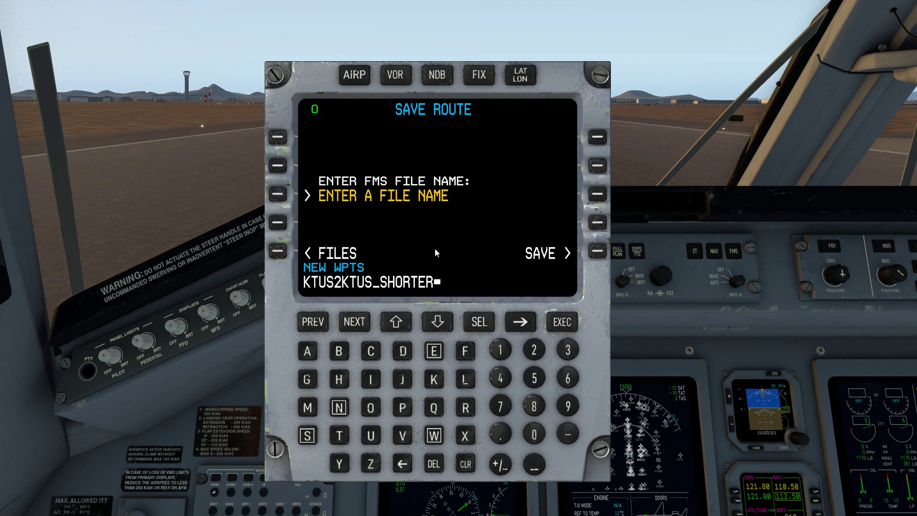
click(278, 194)
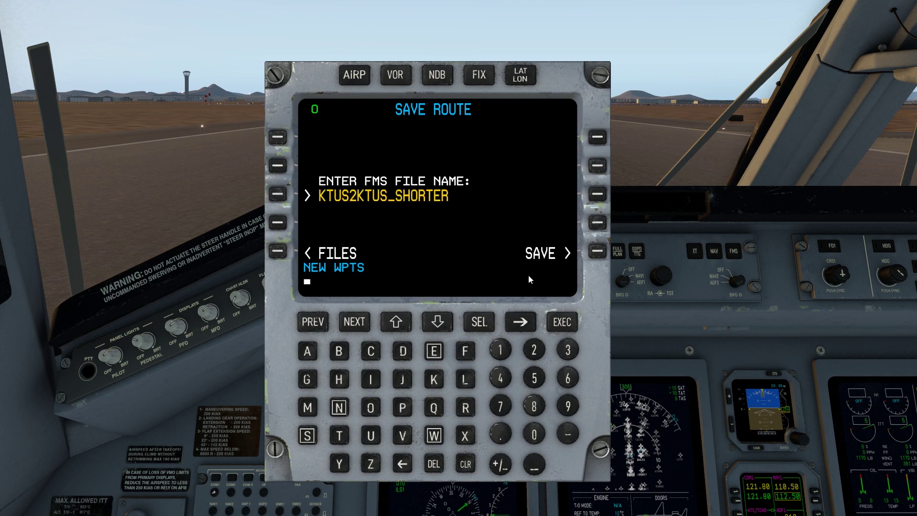
click(598, 252)
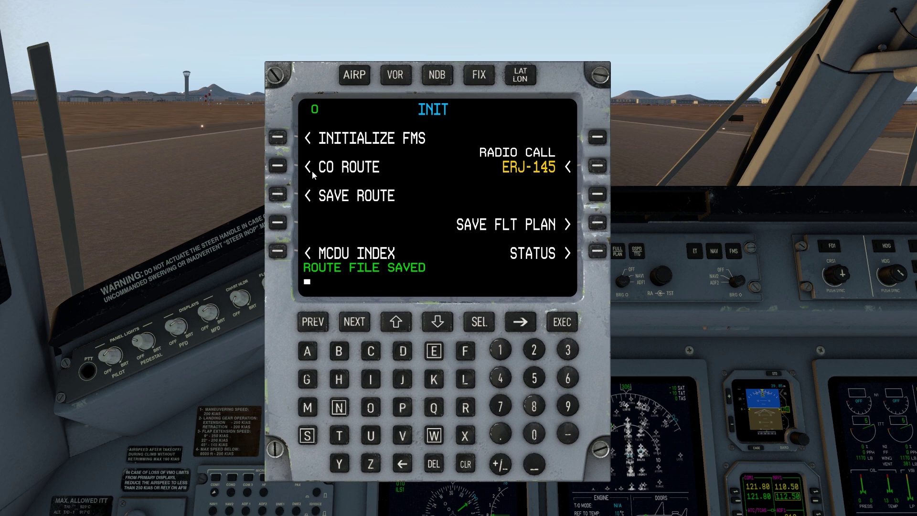
click(279, 166)
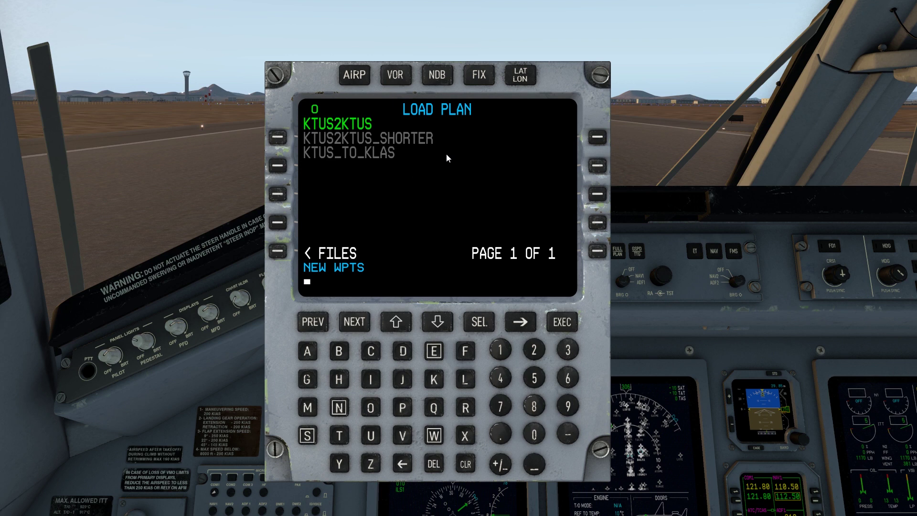
- Attempt SAVE FLT PLAN from INIT, get FLIGHT PLAN NOT LOADED, and return to MCDU INDEX
click(278, 252)
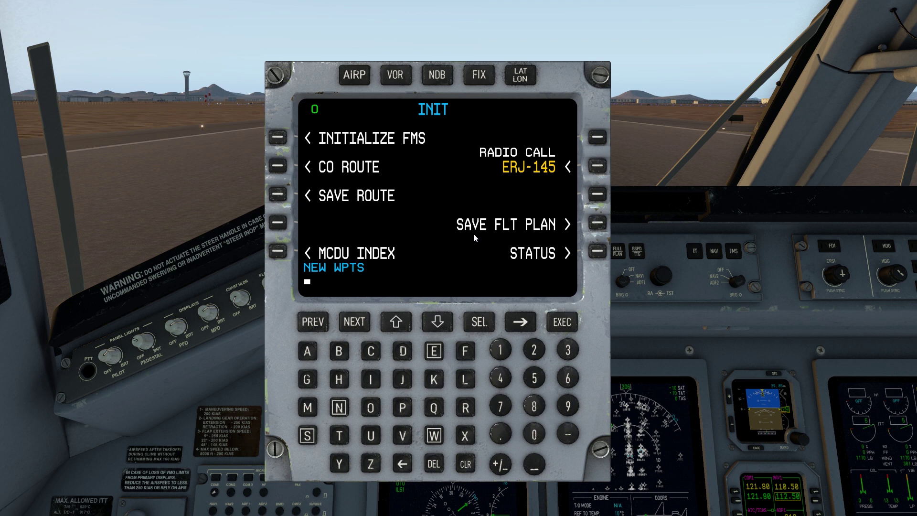
click(597, 223)
click(278, 252)
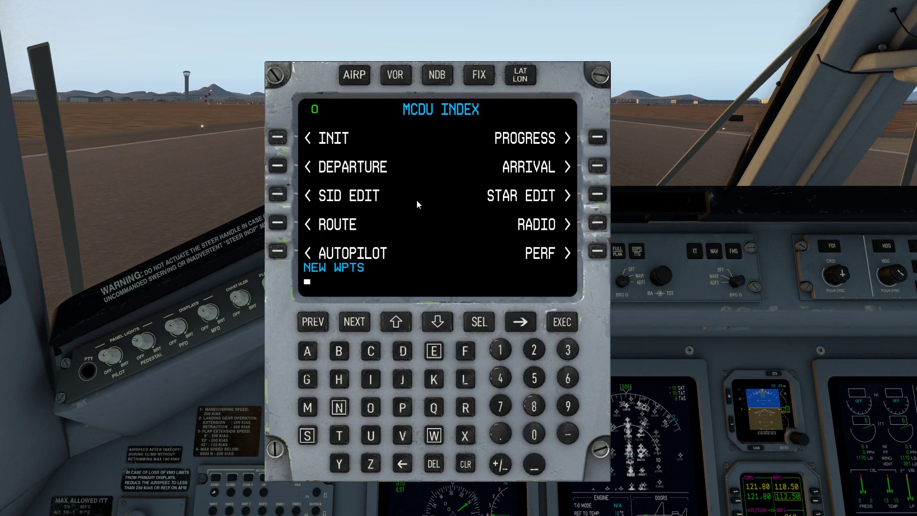
- Execute the flight plan from PROGRESS > FLT PLAN and page through waypoints KTUS to POCIB
click(597, 137)
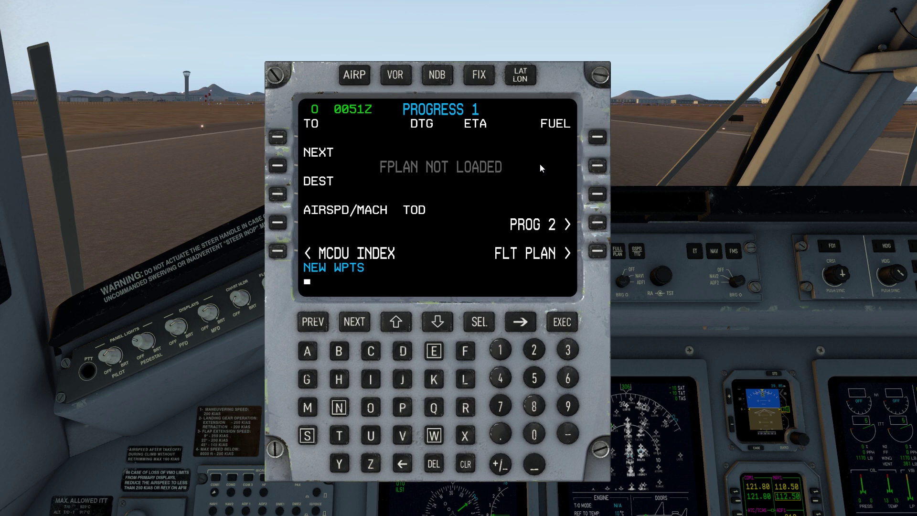
click(596, 251)
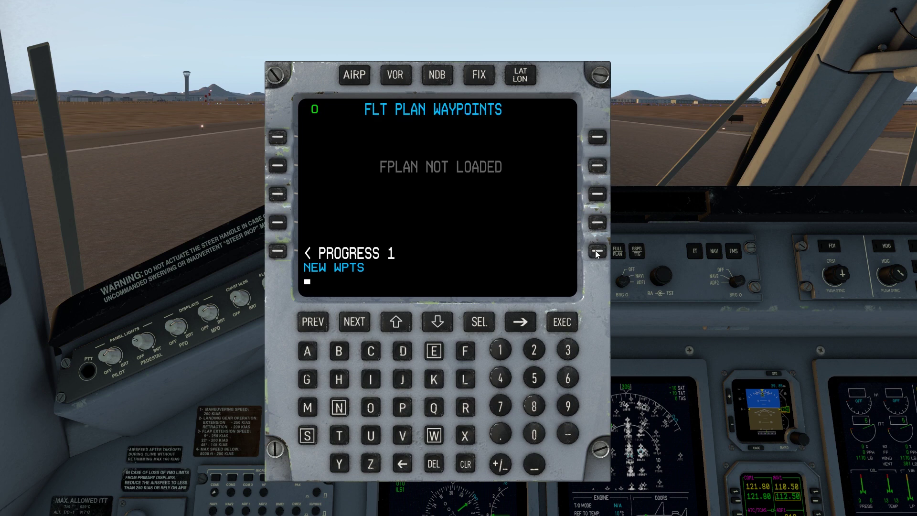
click(562, 323)
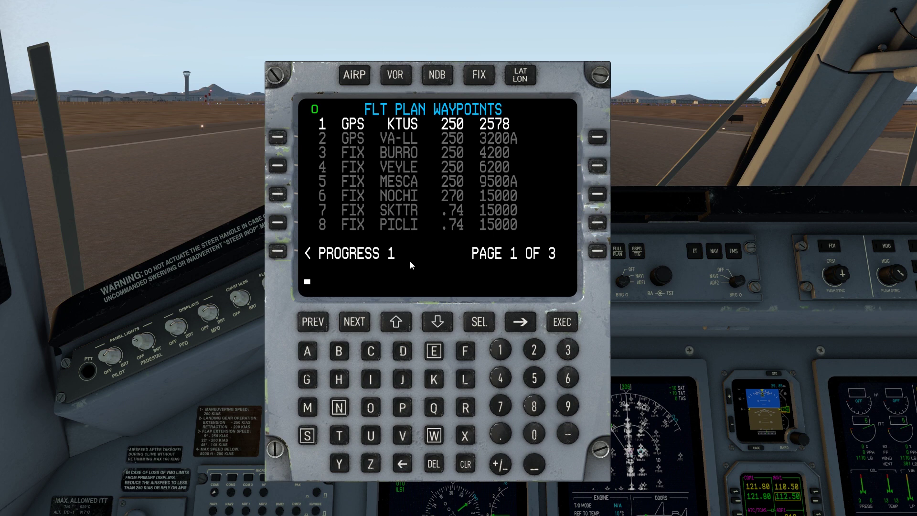
click(358, 323)
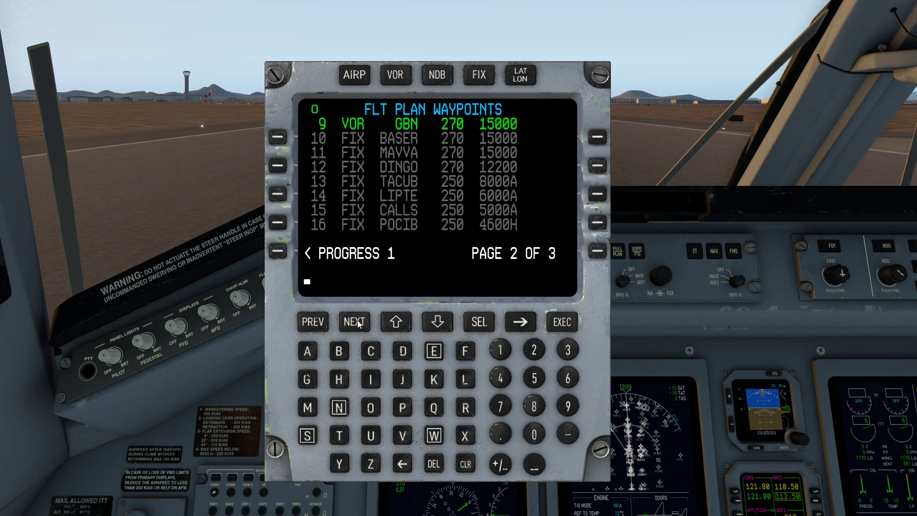
click(320, 323)
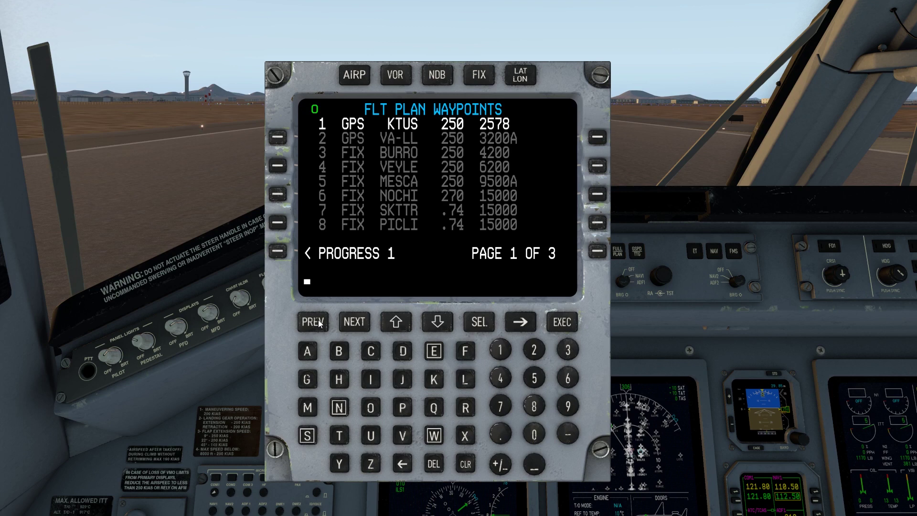
click(276, 251)
click(277, 251)
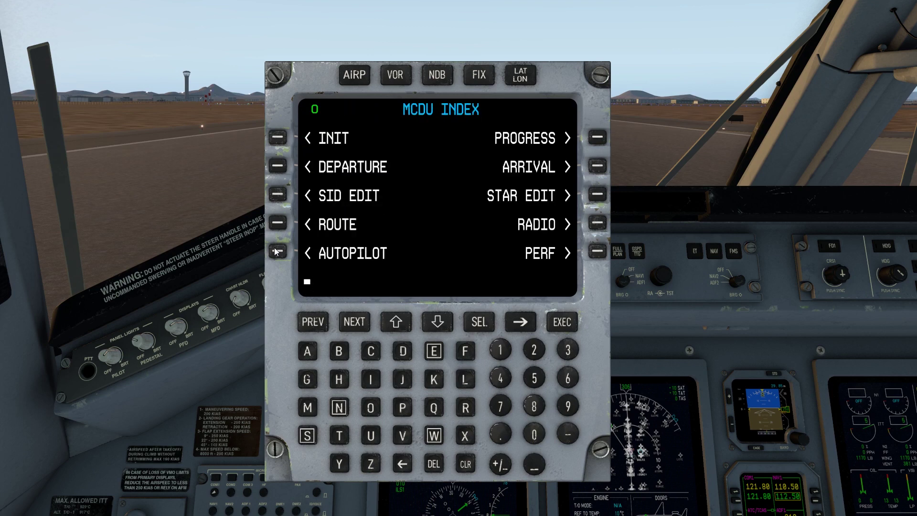
- Save the full flight plan via INIT > SAVE FLT PLAN under the name KTUS2KTUS_COMPLETE
click(278, 137)
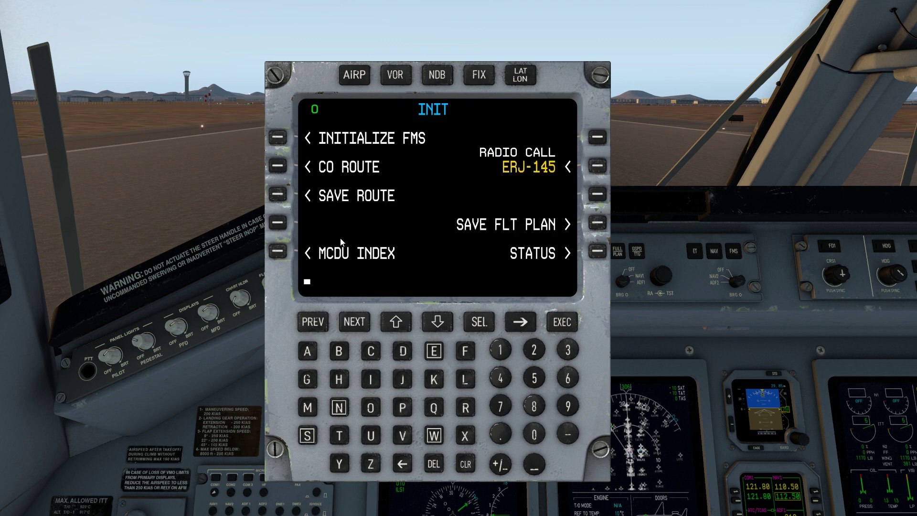
click(598, 223)
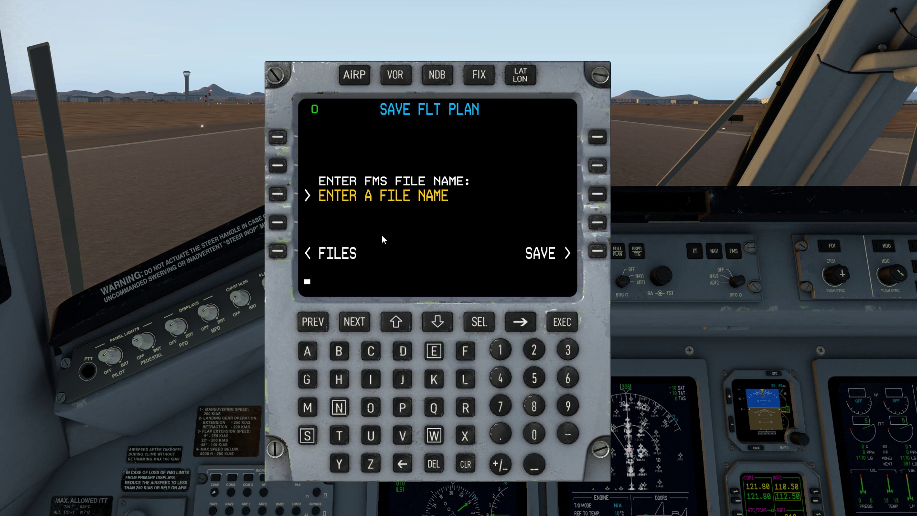
text(KTUS2KT)
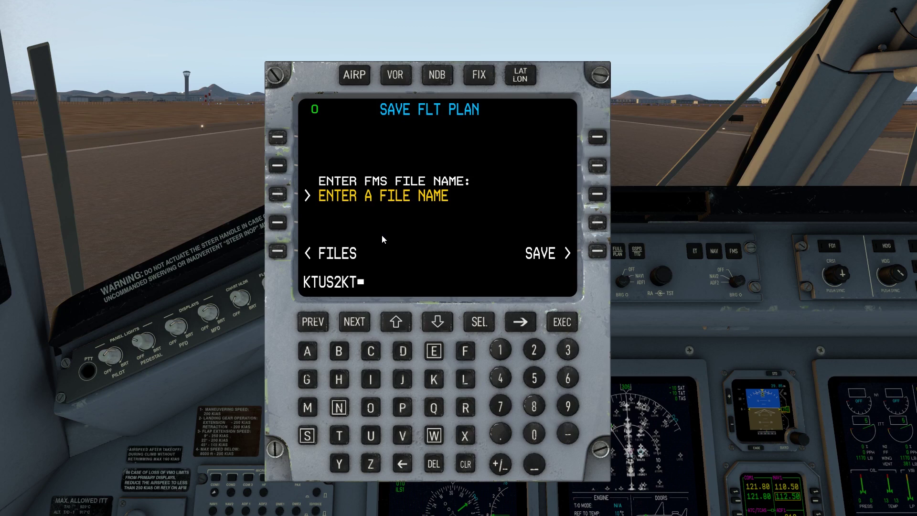
text(US_COMPLETE)
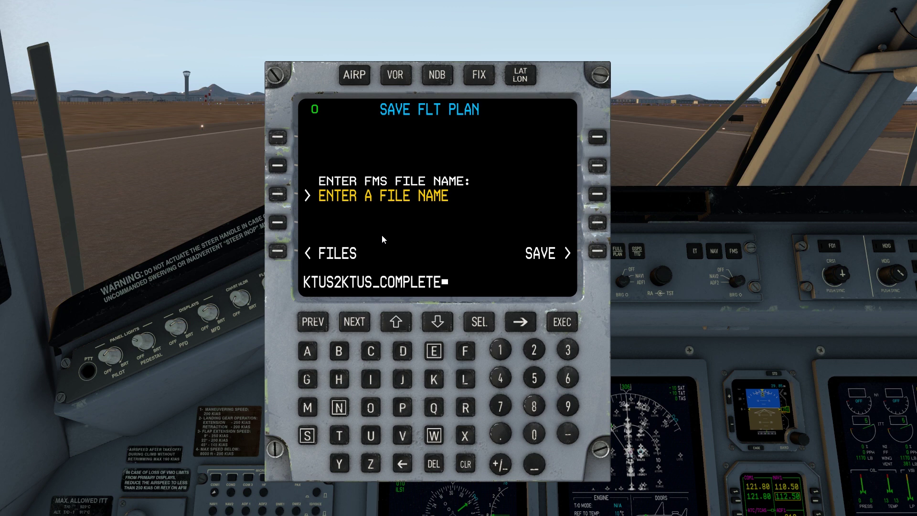
click(282, 194)
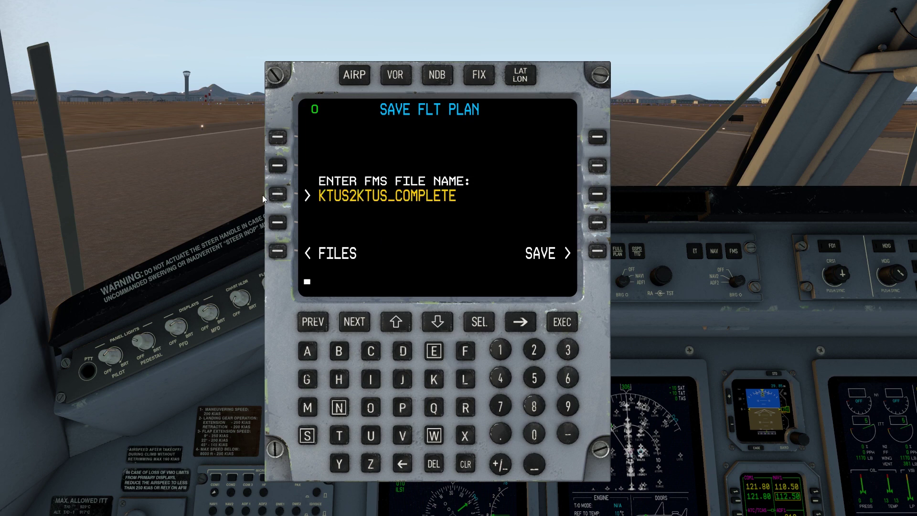
click(595, 252)
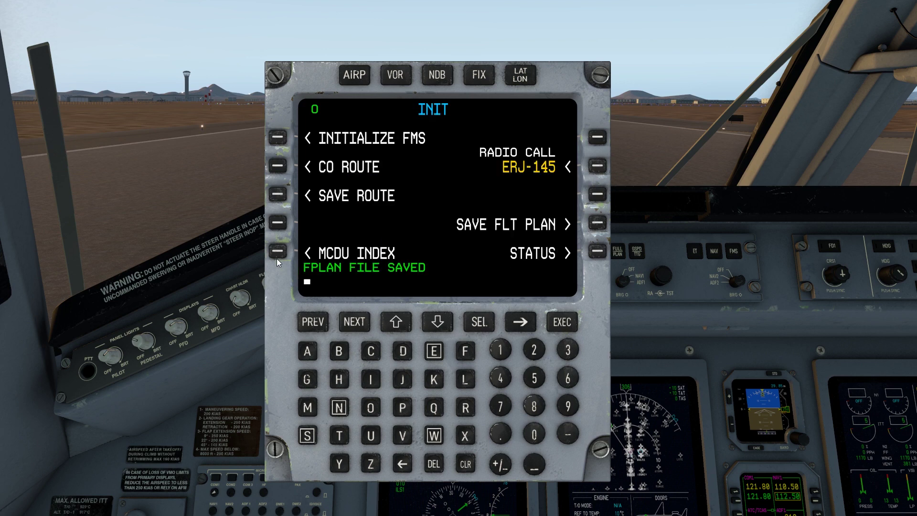
click(279, 165)
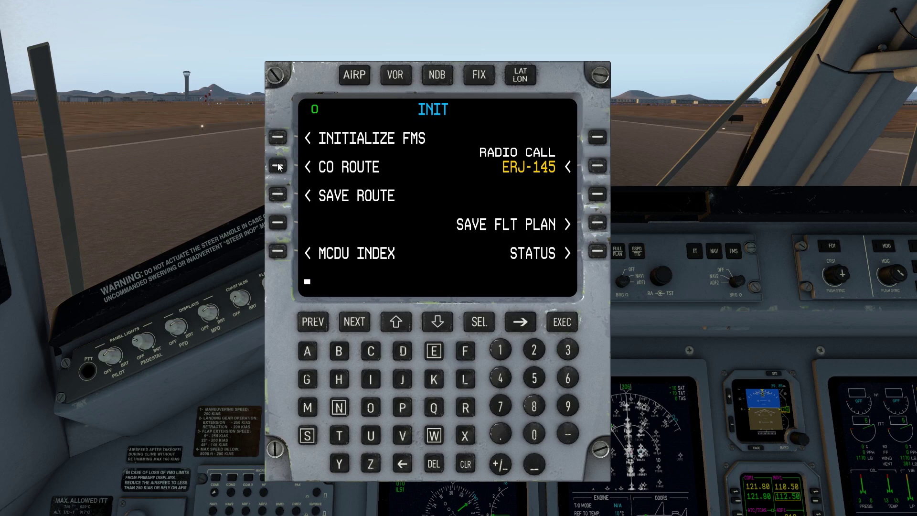